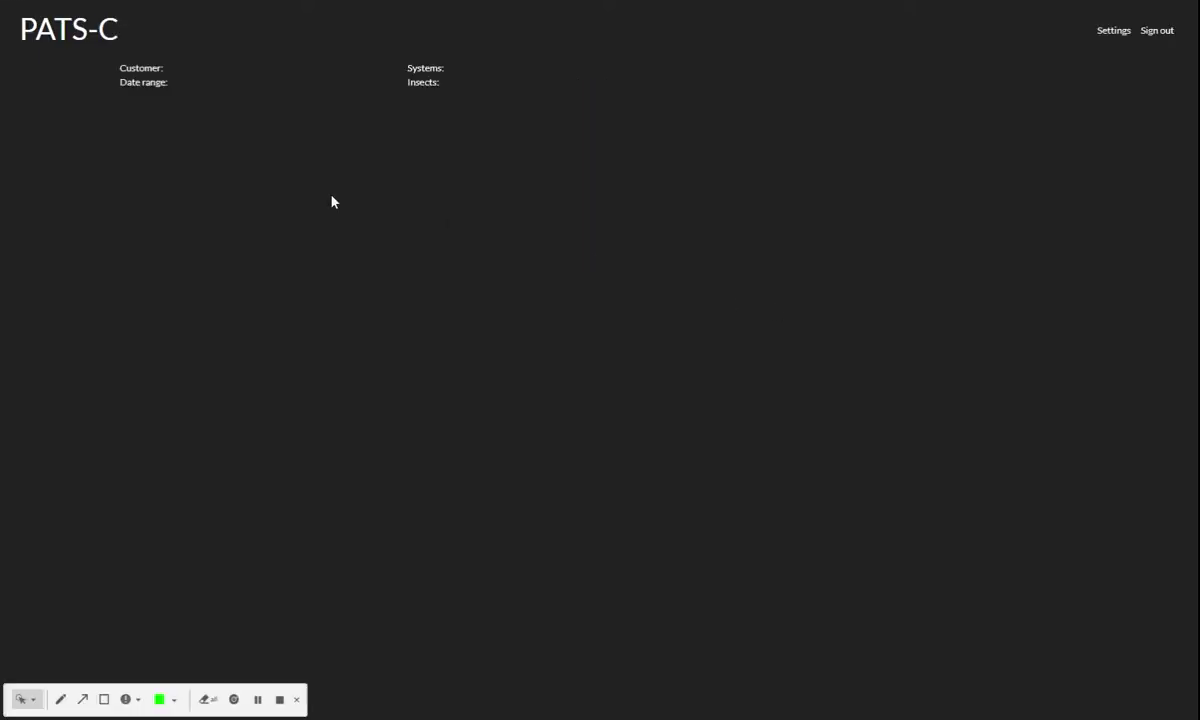
Choose Demo A as the customer so its tomato looper activity charts load
{"action": "left_click", "coordinate": [187, 87]}
{"action": "left_click", "coordinate": [168, 109]}
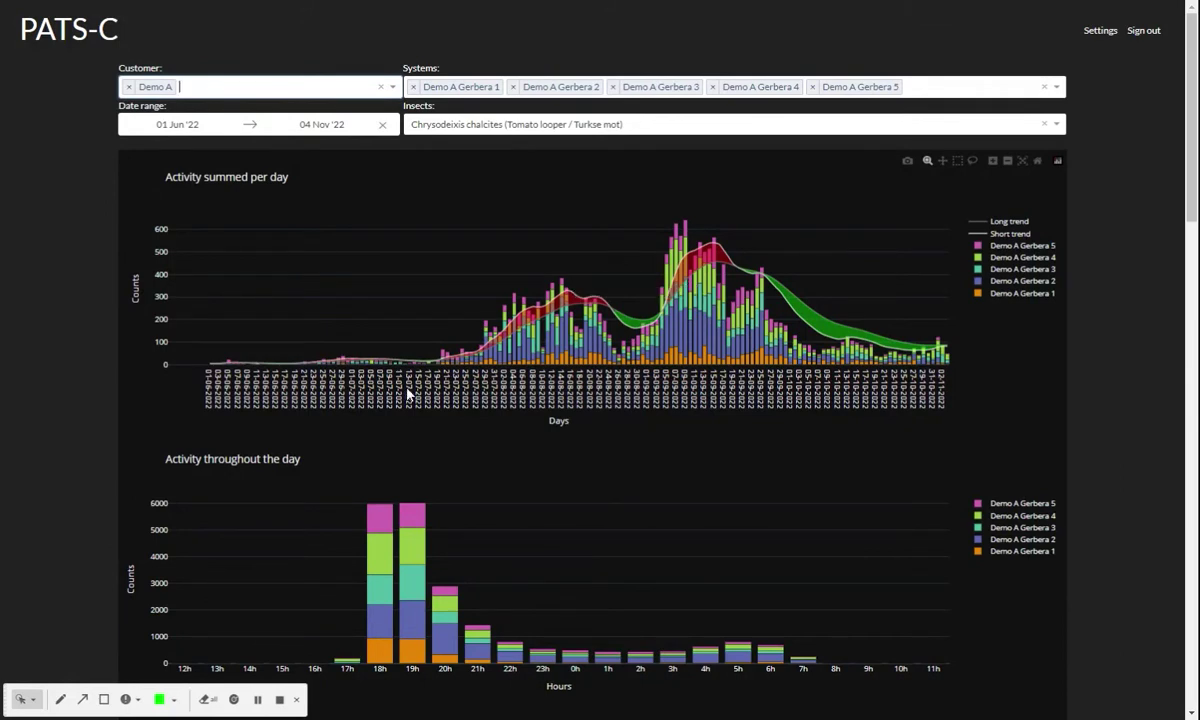
{"action": "scroll", "coordinate": [126, 500], "scroll_direction": "down", "scroll_amount": 1}
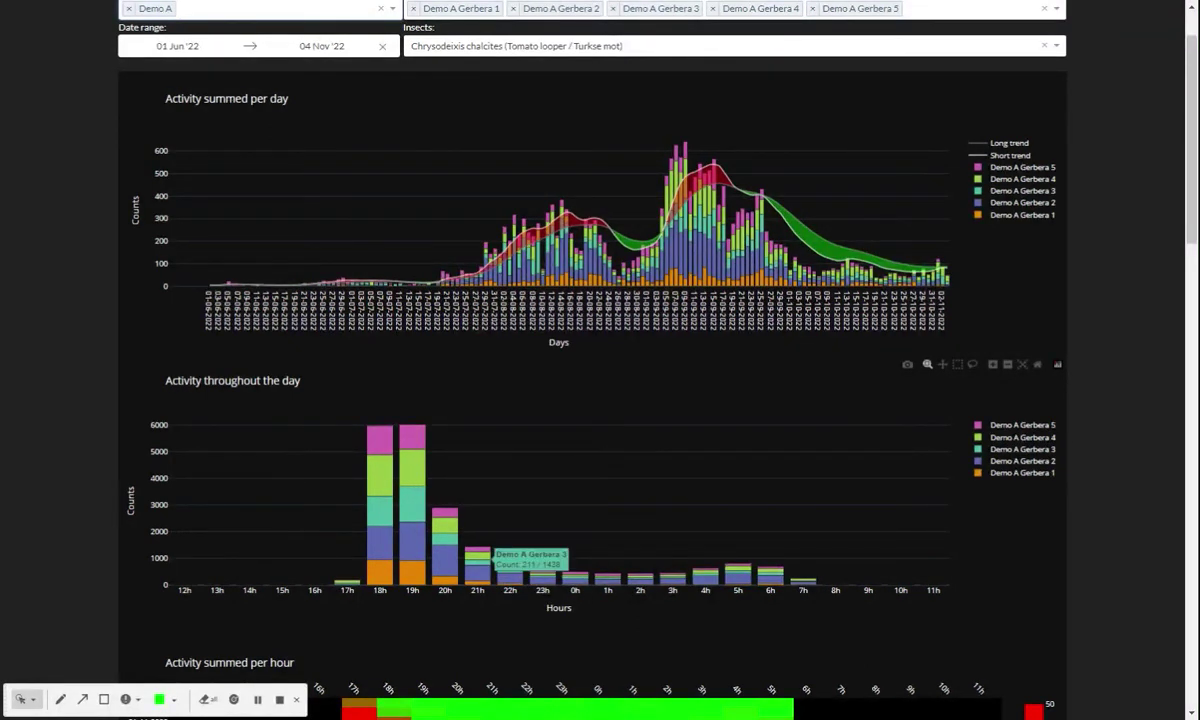
{"action": "scroll", "coordinate": [424, 530], "scroll_direction": "down", "scroll_amount": 1}
{"action": "scroll", "coordinate": [424, 530], "scroll_direction": "down", "scroll_amount": 1}
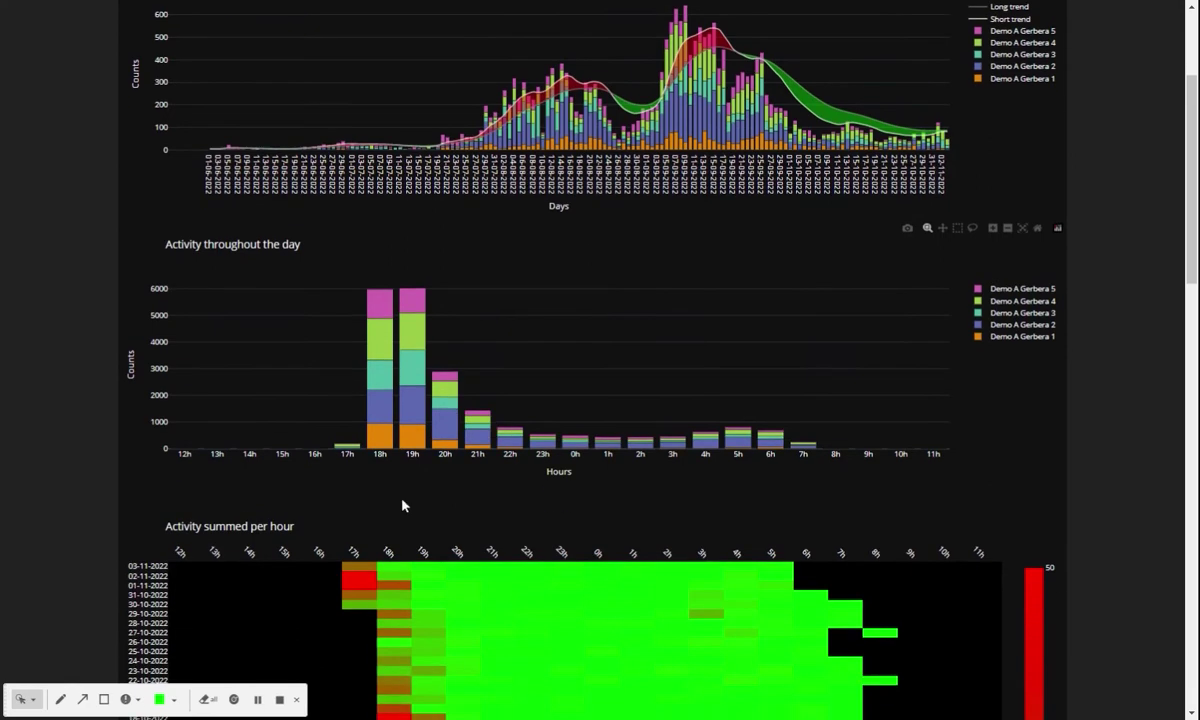
{"action": "scroll", "coordinate": [410, 505], "scroll_direction": "down", "scroll_amount": 1}
{"action": "scroll", "coordinate": [410, 530], "scroll_direction": "down", "scroll_amount": 1}
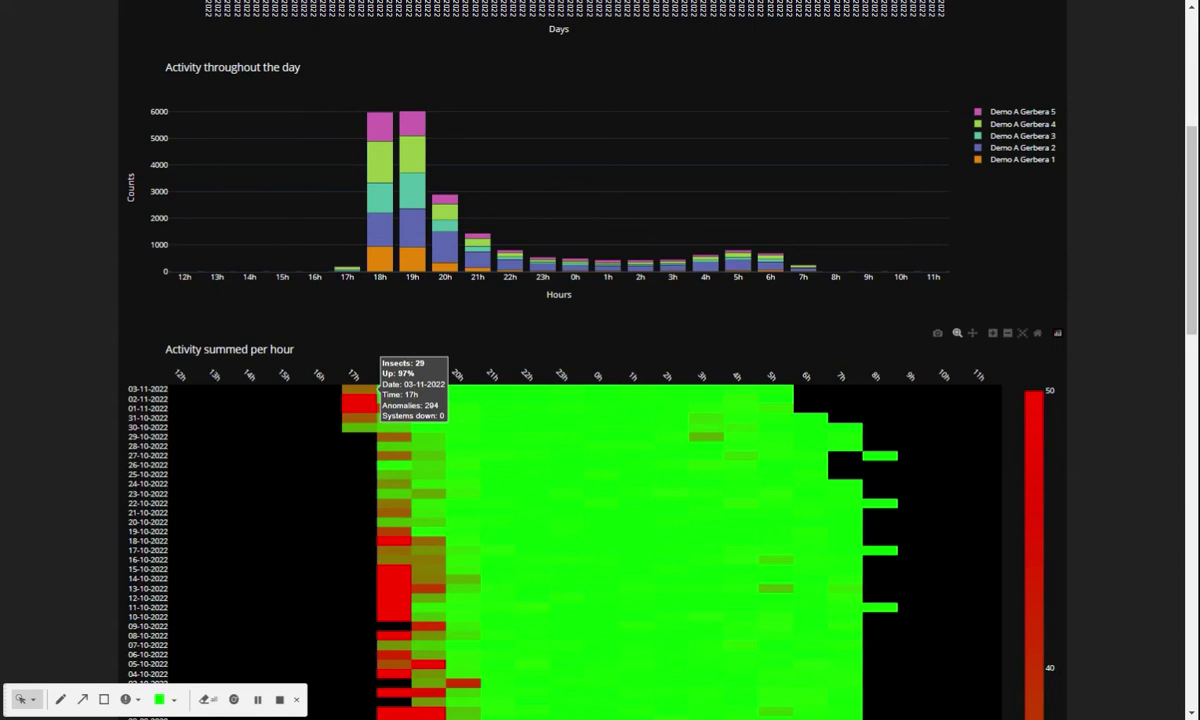
{"action": "scroll", "coordinate": [365, 395], "scroll_direction": "up", "scroll_amount": 1}
{"action": "scroll", "coordinate": [365, 395], "scroll_direction": "up", "scroll_amount": 2}
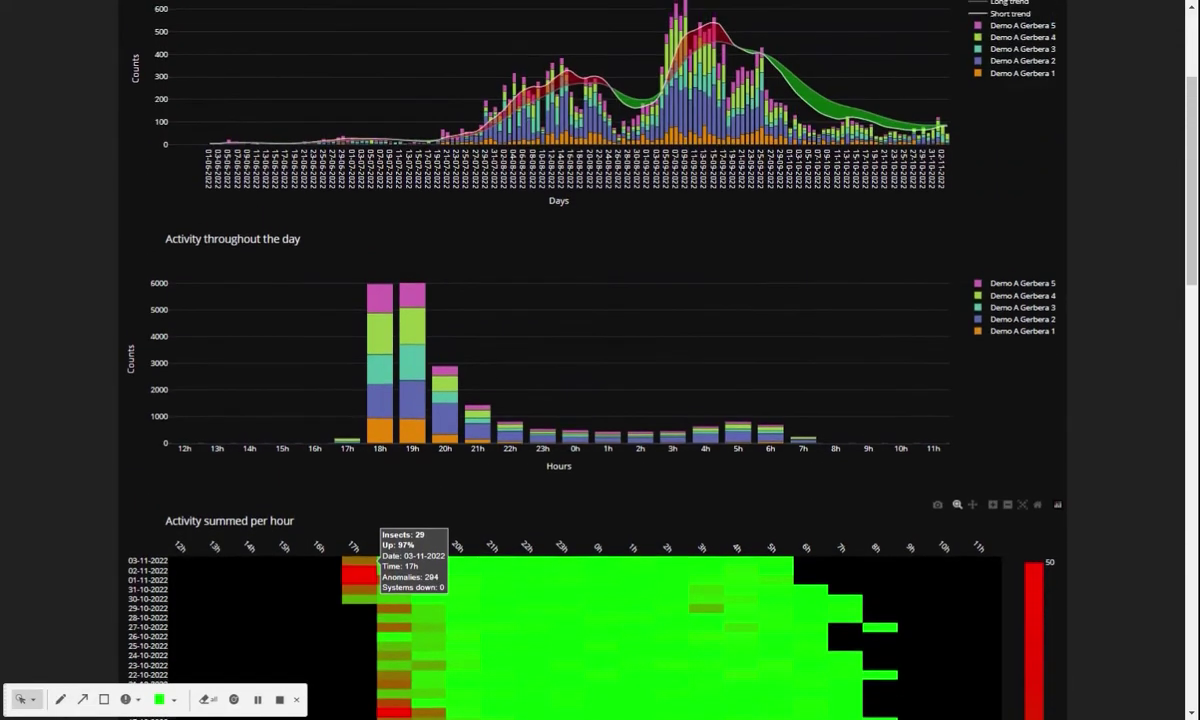
{"action": "scroll", "coordinate": [365, 395], "scroll_direction": "up", "scroll_amount": 2}
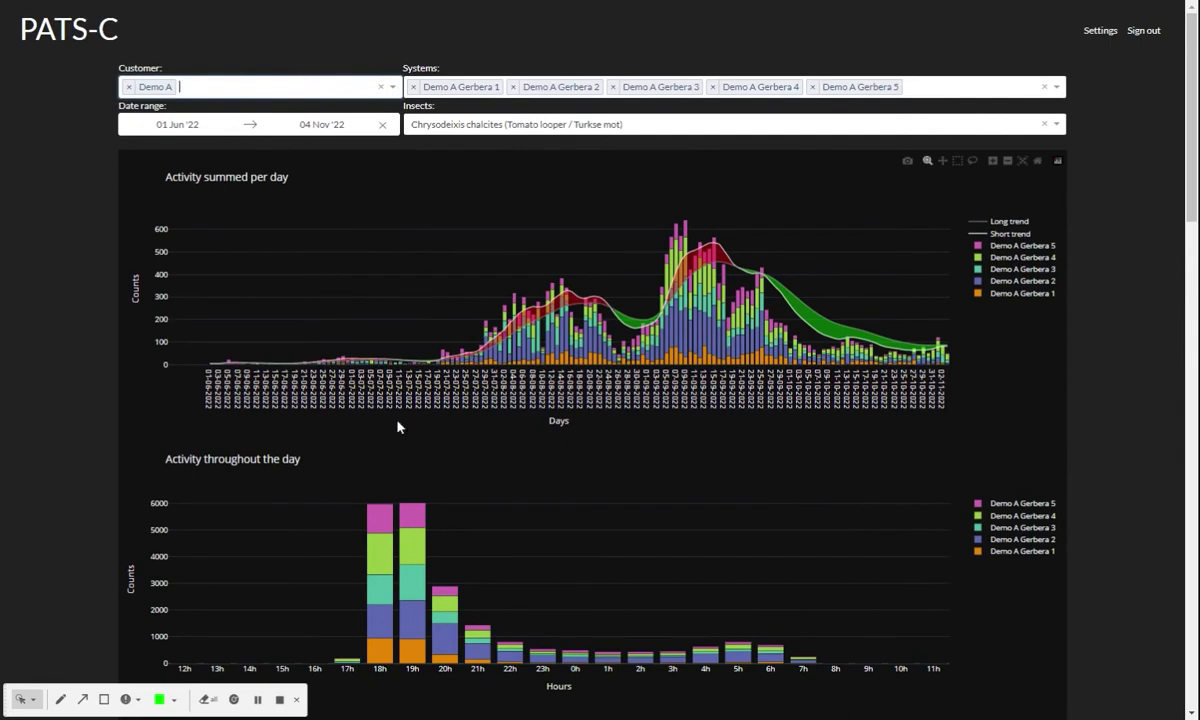
Lasso the last days' bars in the daily chart and scroll to the Selected insects plot
{"action": "left_click", "coordinate": [973, 162]}
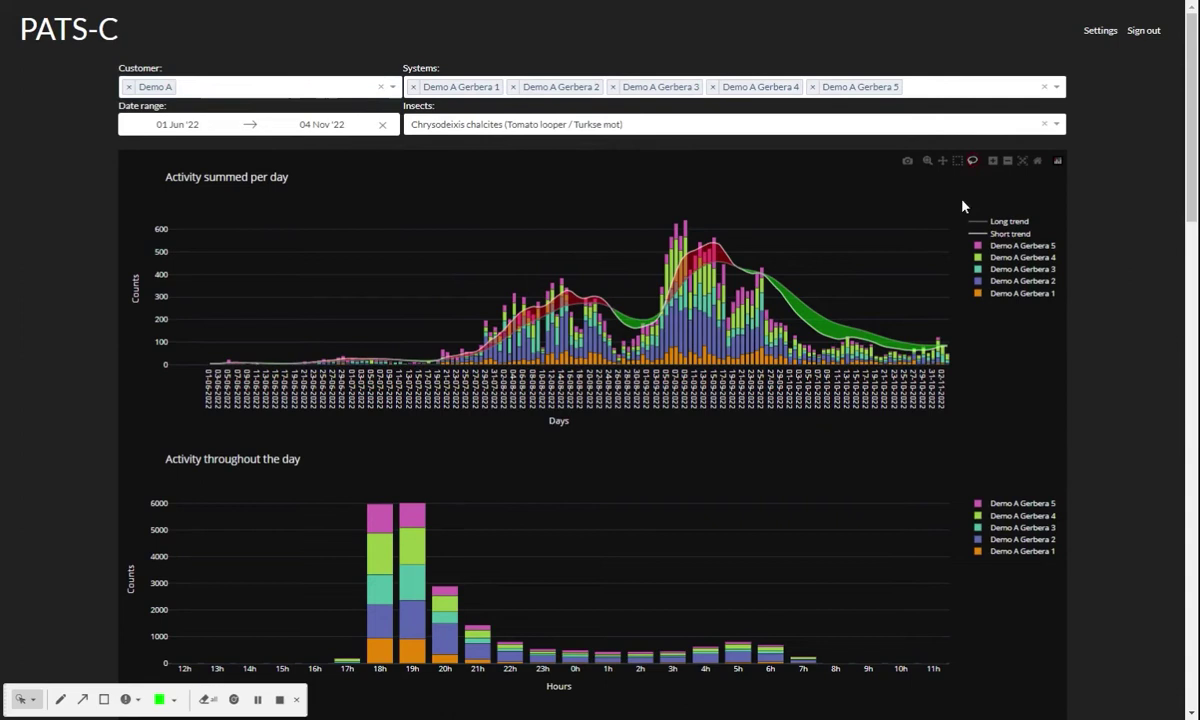
{"action": "left_click_drag", "start_coordinate": [935, 333], "coordinate": [912, 362]}
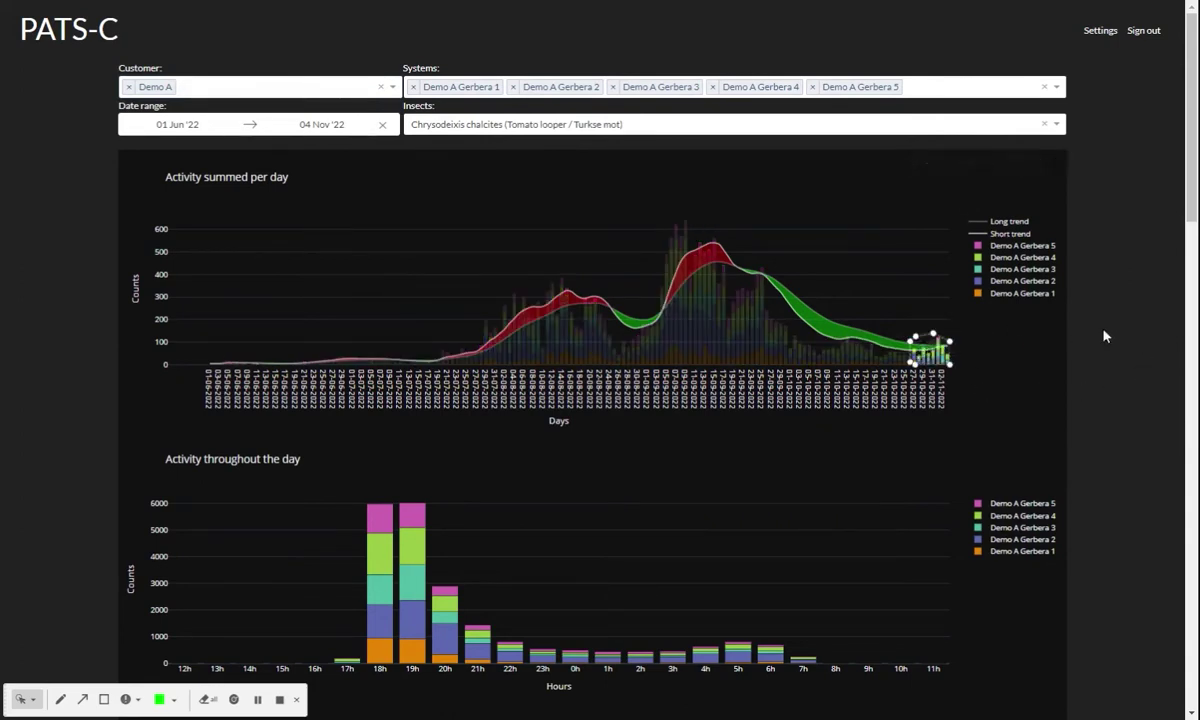
{"action": "scroll", "coordinate": [1101, 329], "scroll_direction": "down", "scroll_amount": 5}
{"action": "scroll", "coordinate": [1098, 327], "scroll_direction": "down", "scroll_amount": 5}
{"action": "scroll", "coordinate": [1098, 327], "scroll_direction": "down", "scroll_amount": 10}
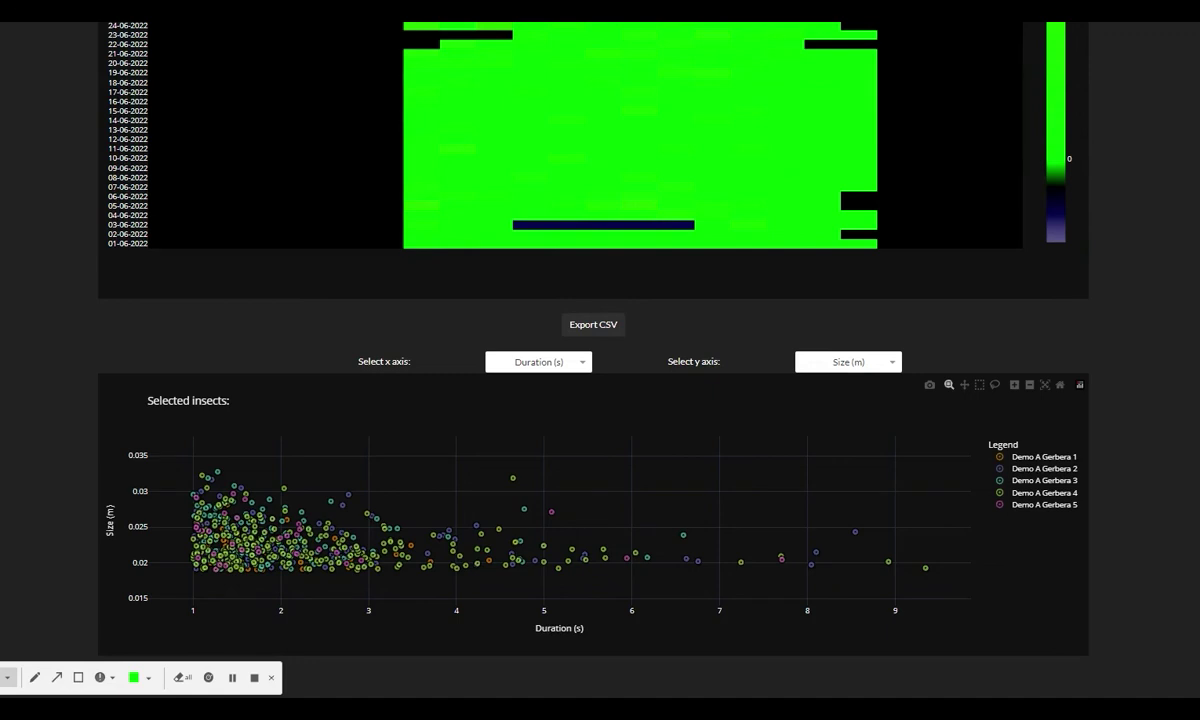
{"action": "mouse_move", "coordinate": [551, 512]}
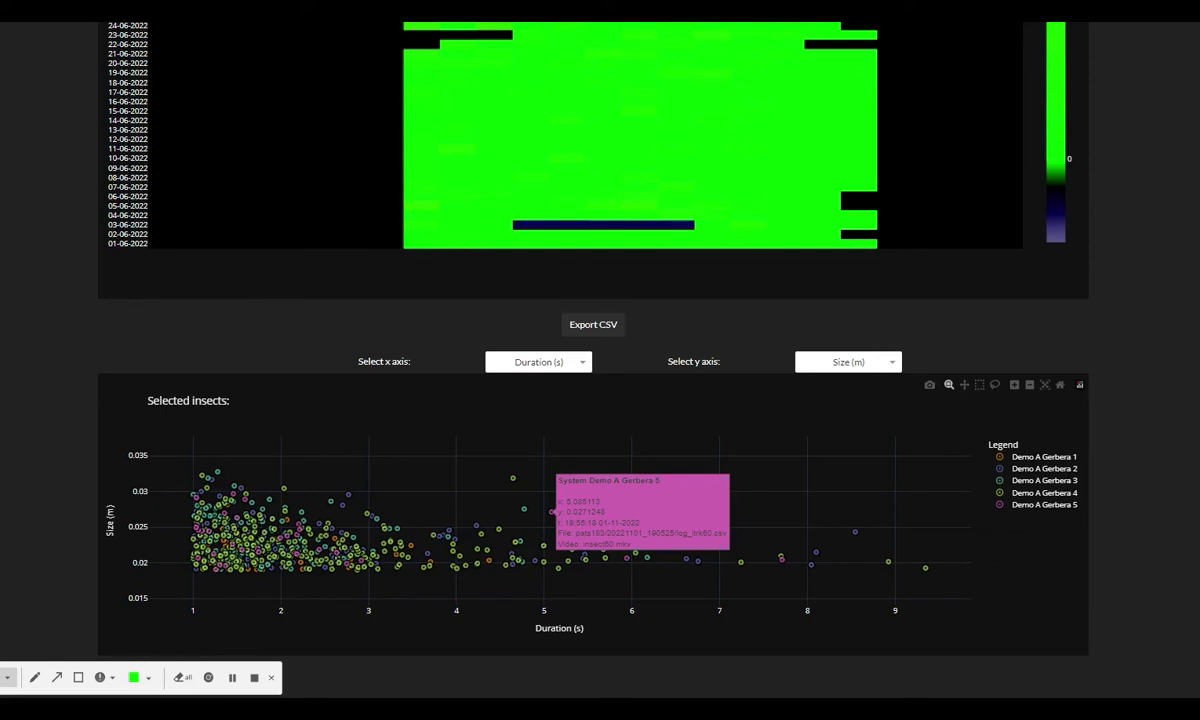
{"action": "left_click", "coordinate": [553, 512]}
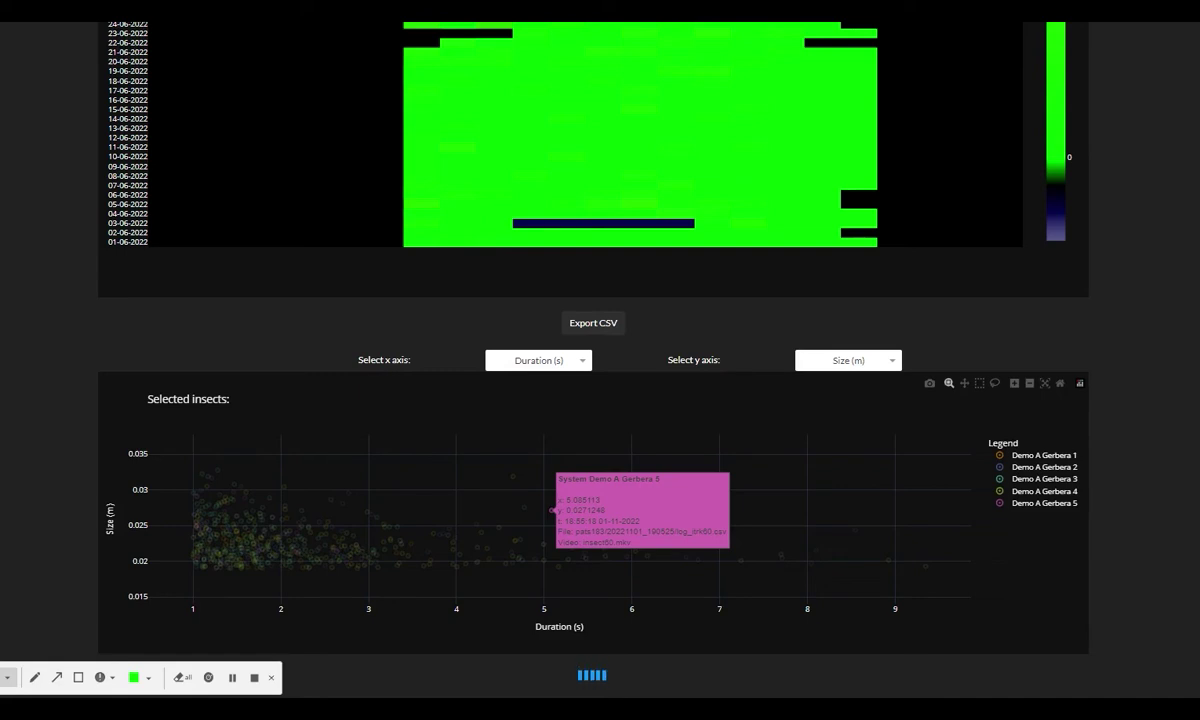
{"action": "left_click", "coordinate": [551, 510]}
{"action": "scroll", "coordinate": [551, 510], "scroll_direction": "down", "scroll_amount": 3}
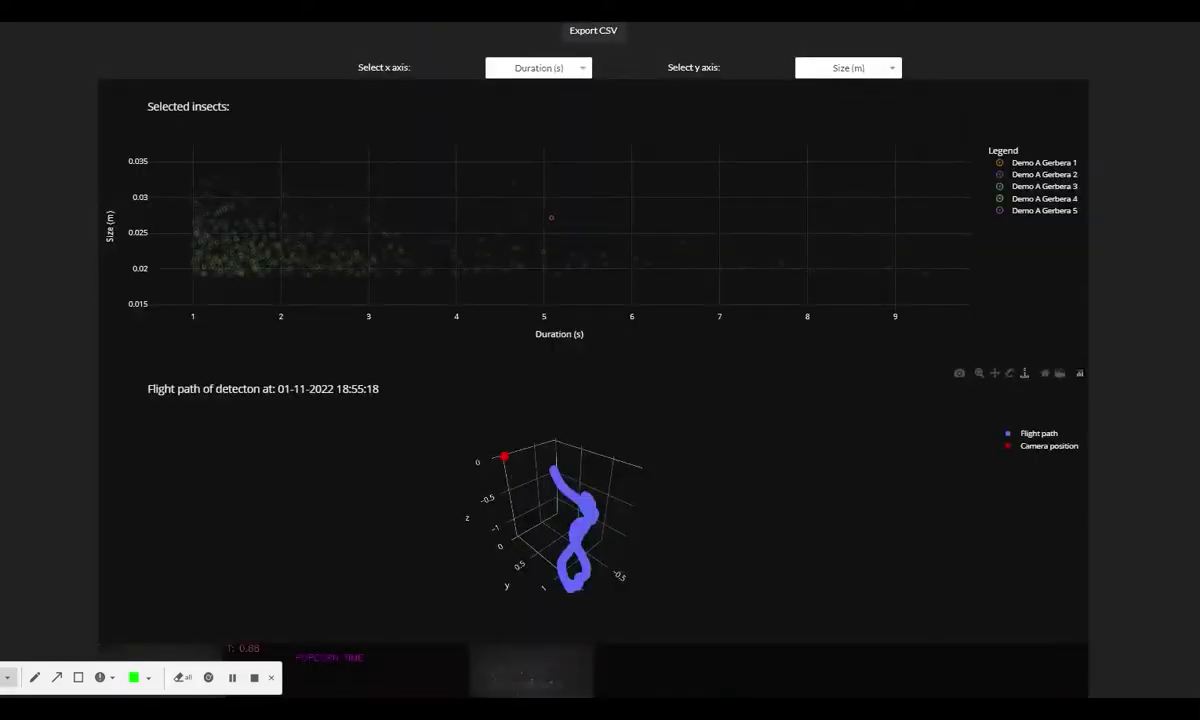
Rotate the 3D flight path to another angle and scroll down to the camera video
{"action": "mouse_move", "coordinate": [547, 543]}
{"action": "left_mouse_down"}
{"action": "mouse_move", "coordinate": [648, 536]}
{"action": "mouse_move", "coordinate": [573, 557]}
{"action": "left_mouse_up"}
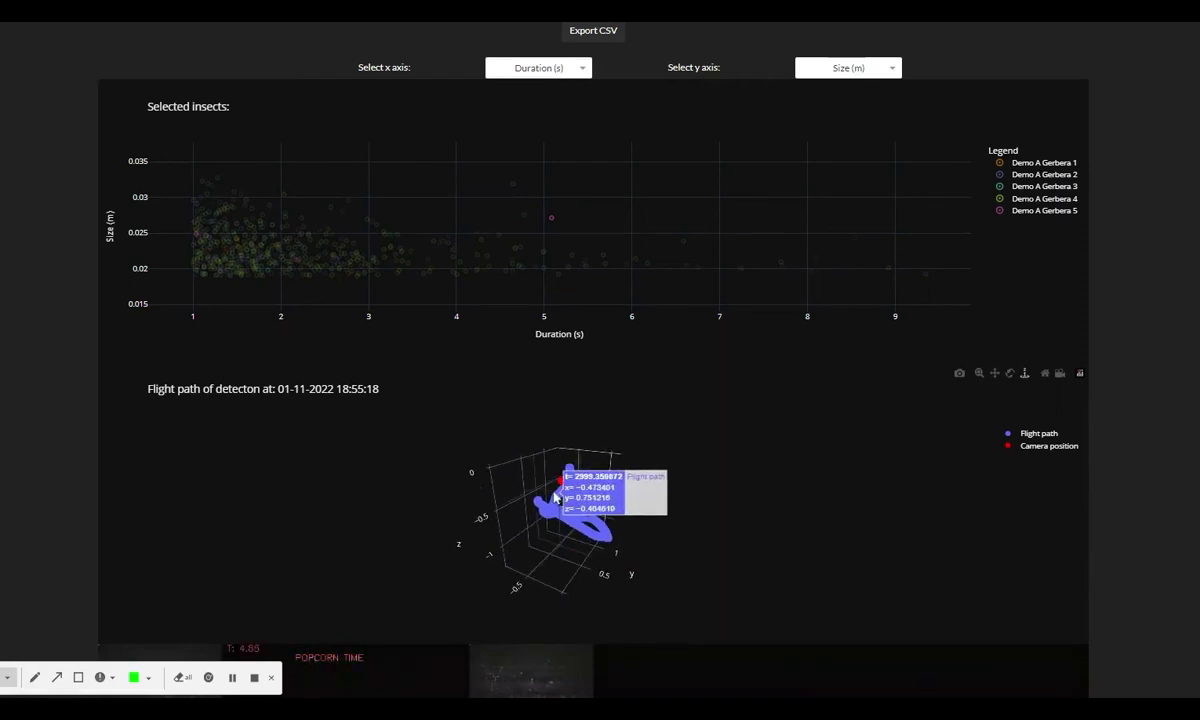
{"action": "scroll", "coordinate": [600, 558], "scroll_direction": "up", "scroll_amount": 3}
{"action": "scroll", "coordinate": [640, 565], "scroll_direction": "up", "scroll_amount": 2}
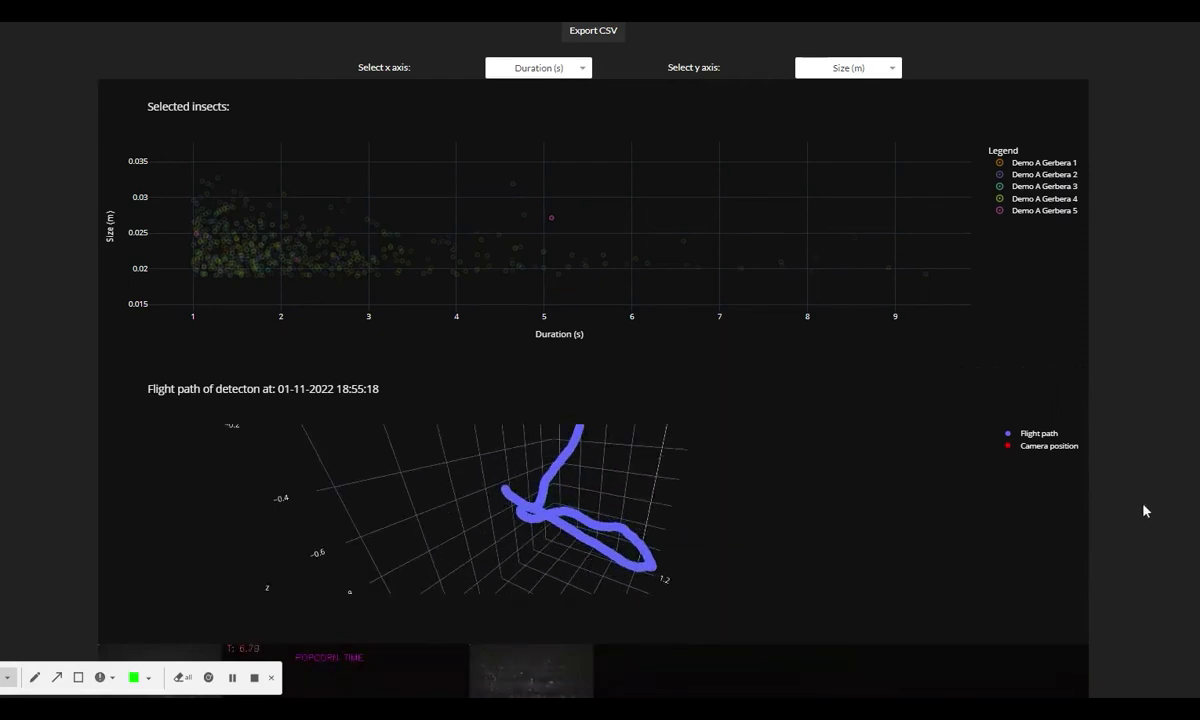
{"action": "scroll", "coordinate": [1140, 500], "scroll_direction": "down", "scroll_amount": 3}
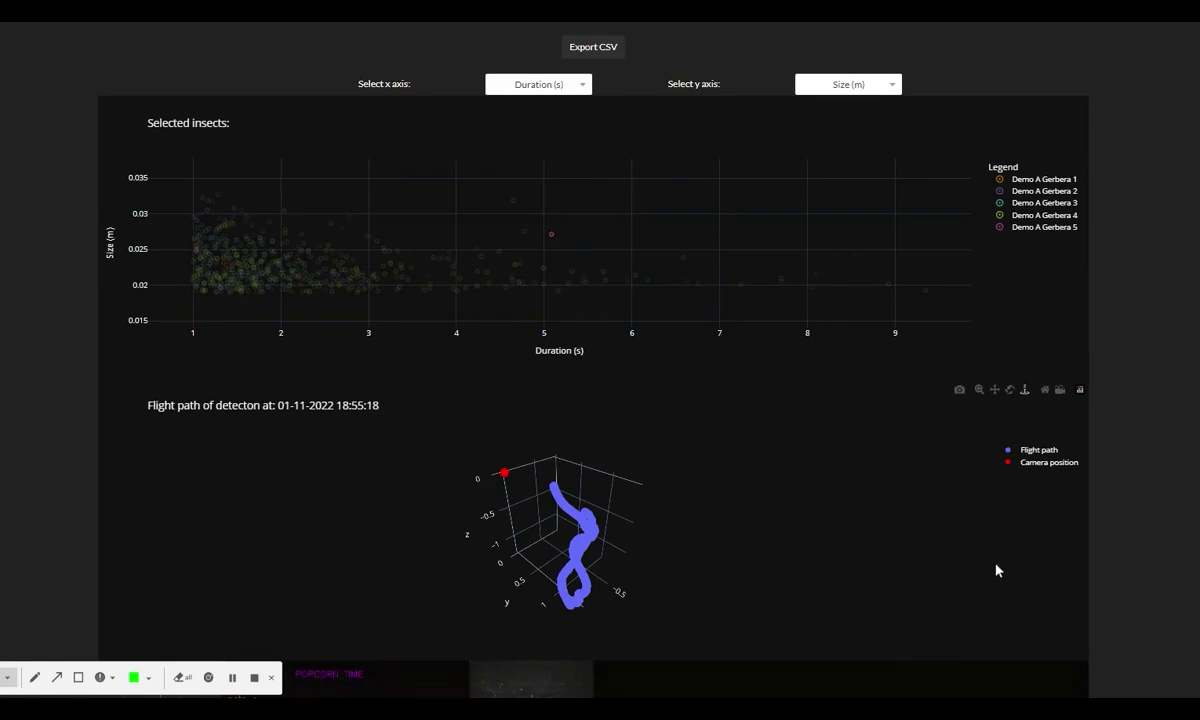
{"action": "scroll", "coordinate": [990, 560], "scroll_direction": "down", "scroll_amount": 3}
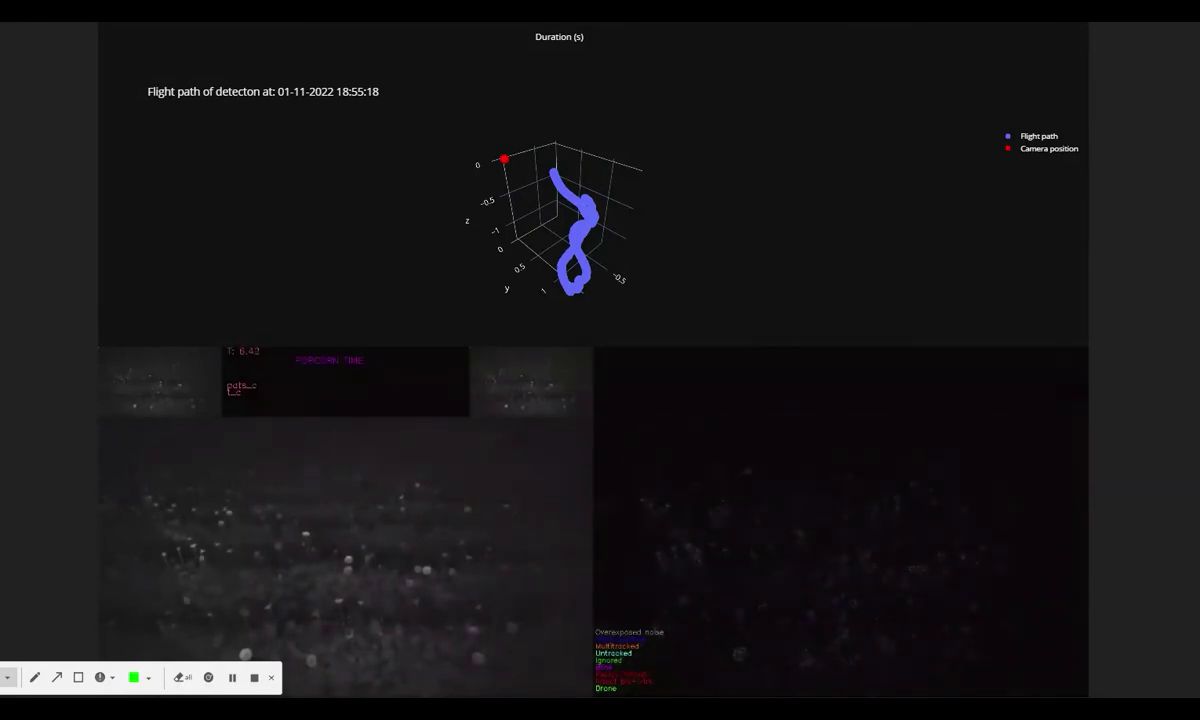
{"action": "scroll", "coordinate": [748, 373], "scroll_direction": "up", "scroll_amount": 2}
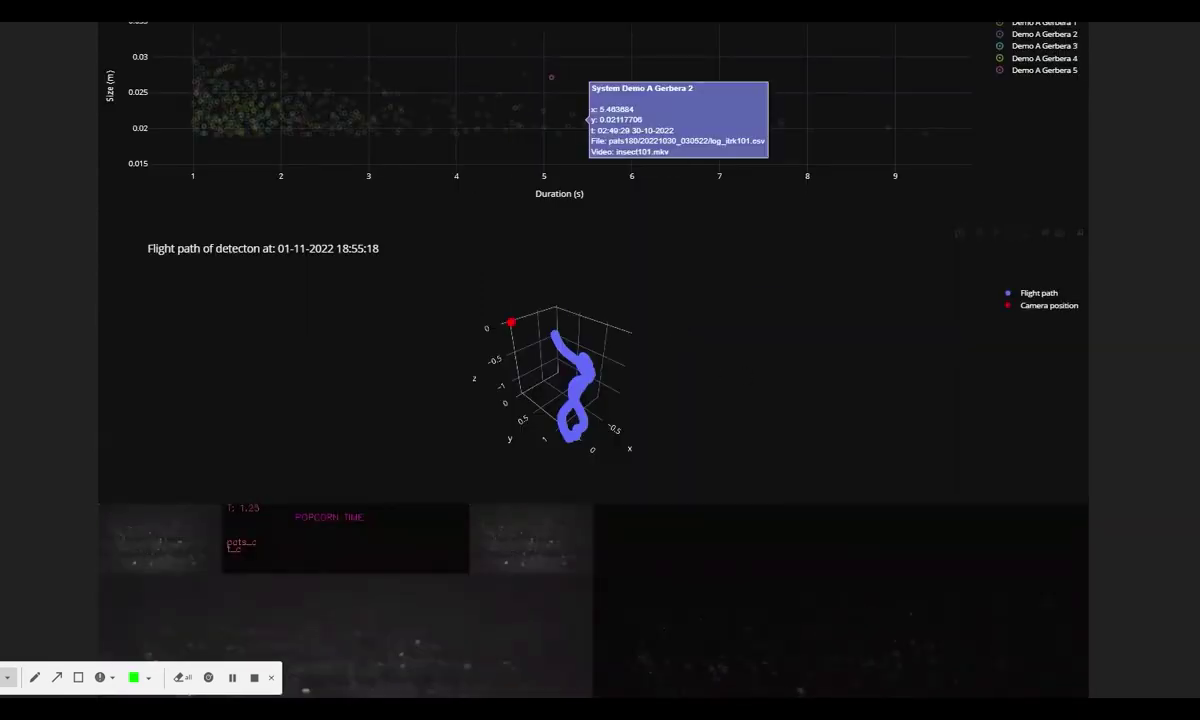
{"action": "mouse_move", "coordinate": [570, 230]}
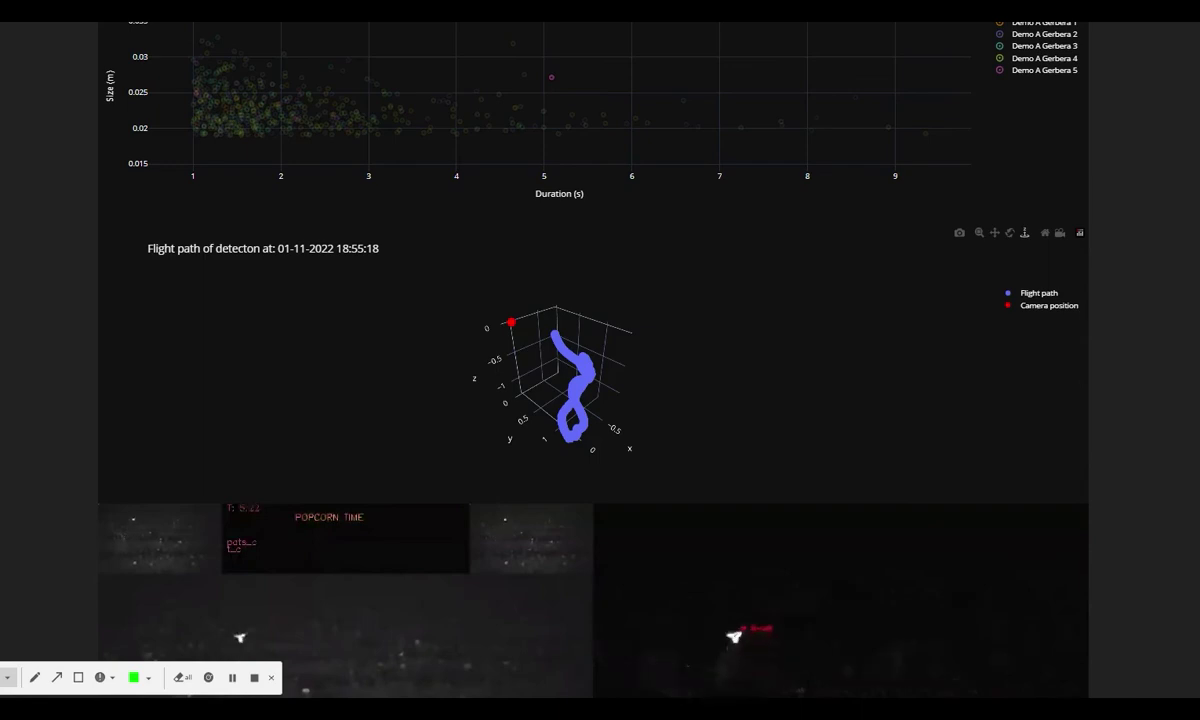
{"action": "scroll", "coordinate": [714, 275], "scroll_direction": "up", "scroll_amount": 1}
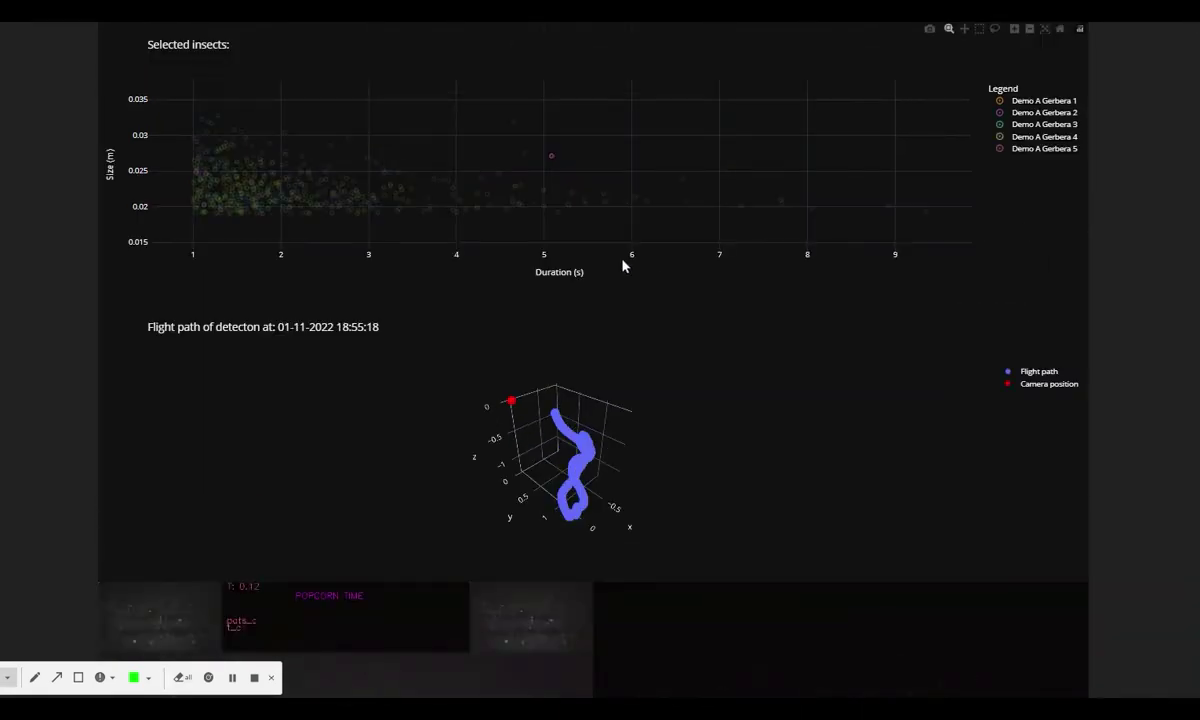
{"action": "left_click", "coordinate": [397, 172]}
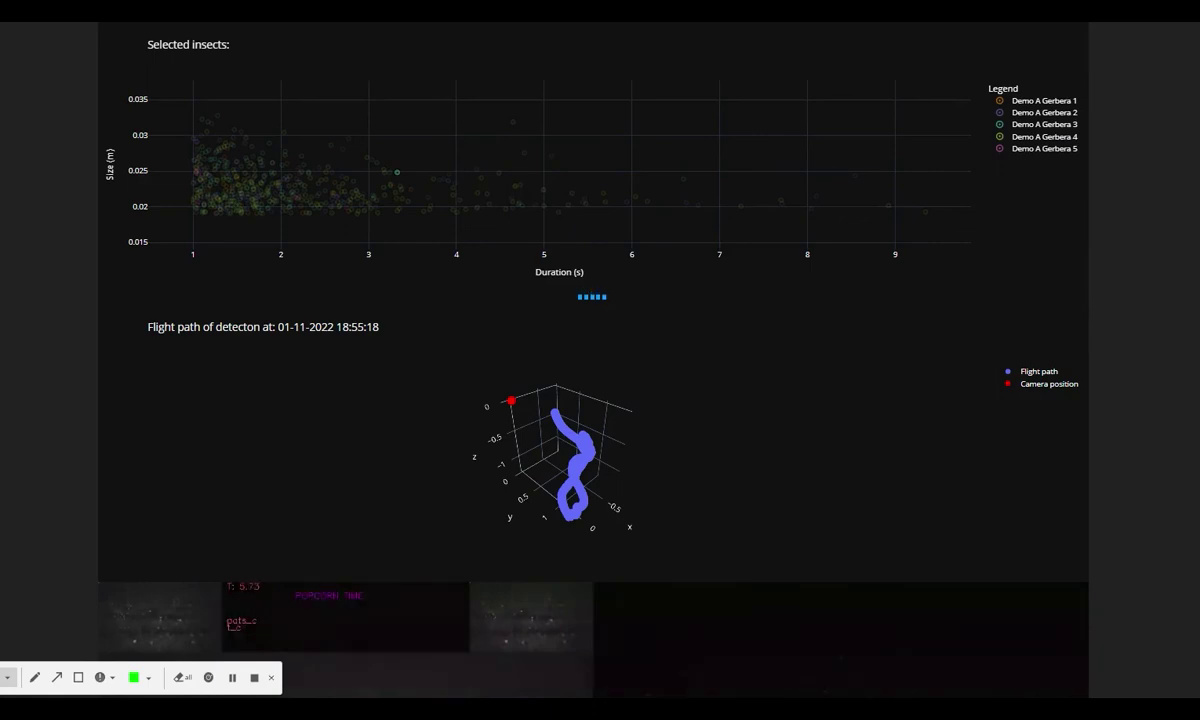
{"action": "scroll", "coordinate": [1115, 408], "scroll_direction": "down", "scroll_amount": 3}
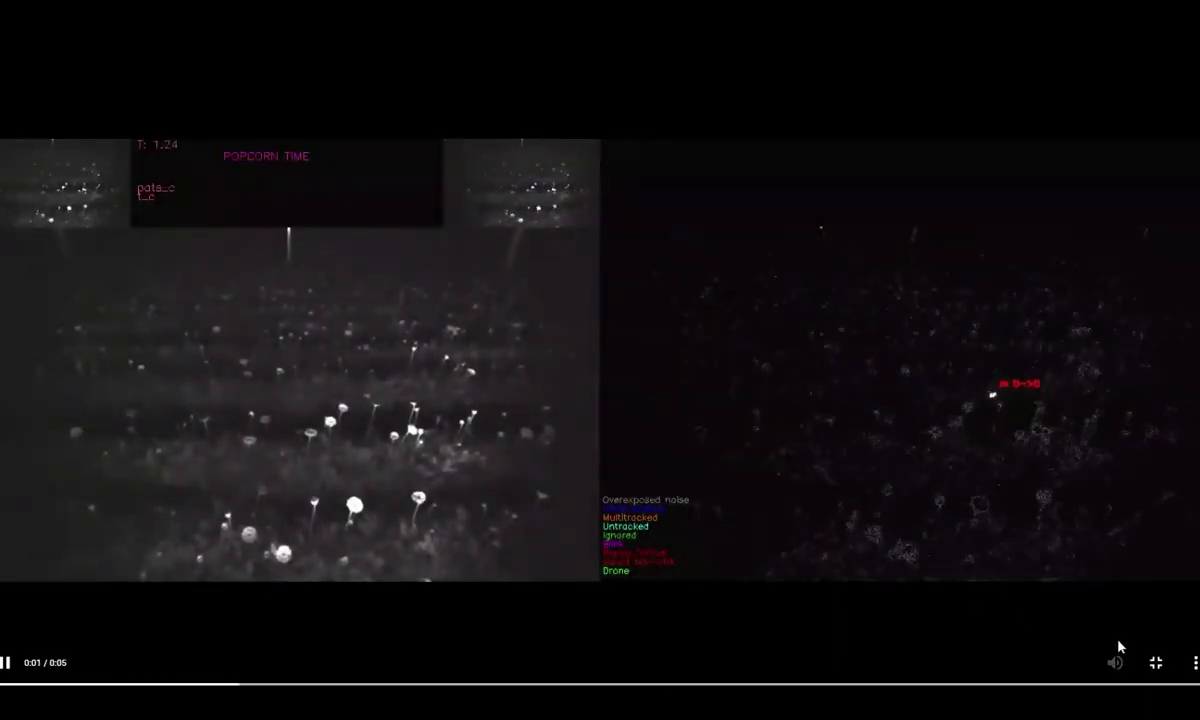
Exit full-screen video and scroll back up to the daily activity chart
{"action": "left_click", "coordinate": [1157, 662]}
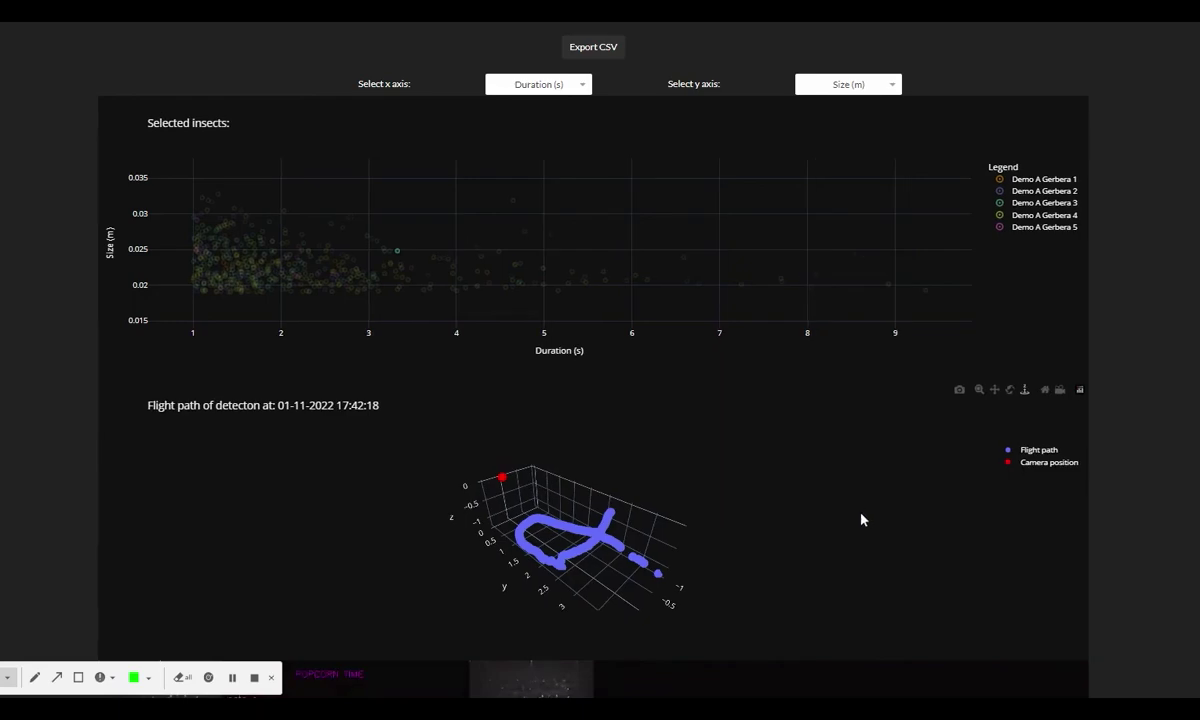
{"action": "scroll", "coordinate": [1155, 558], "scroll_direction": "up", "scroll_amount": 2}
{"action": "scroll", "coordinate": [1155, 558], "scroll_direction": "up", "scroll_amount": 3}
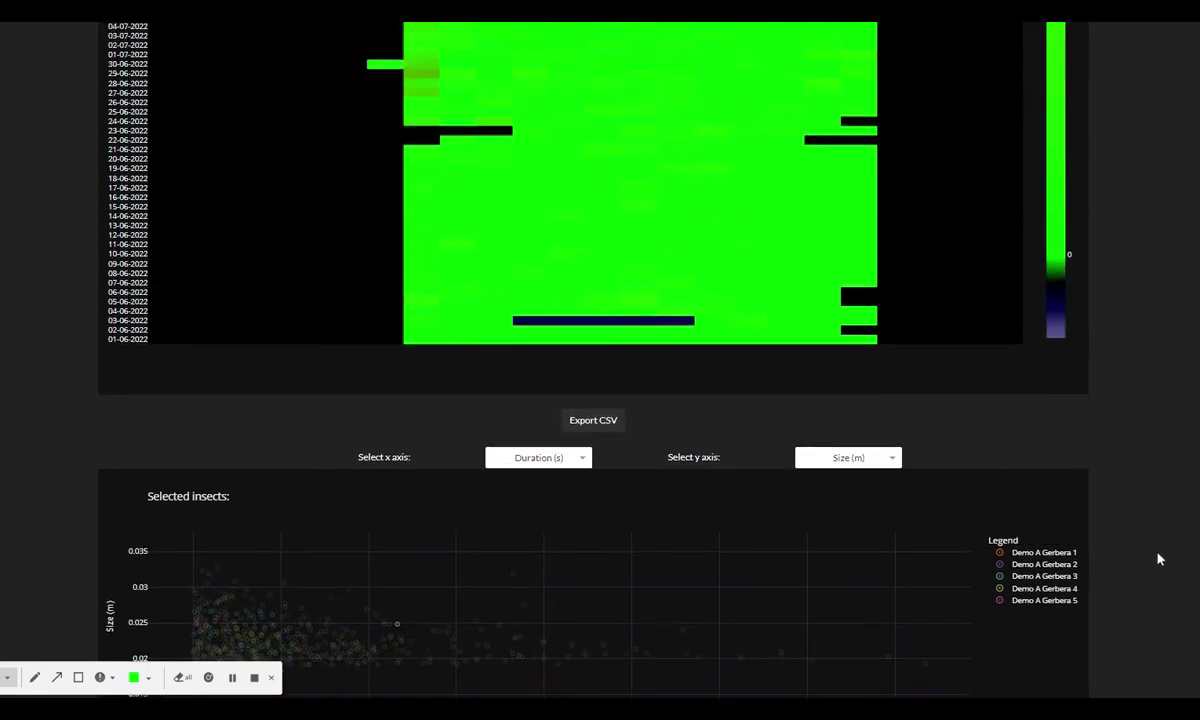
{"action": "scroll", "coordinate": [1155, 560], "scroll_direction": "up", "scroll_amount": 3}
{"action": "scroll", "coordinate": [1155, 562], "scroll_direction": "up", "scroll_amount": 2}
{"action": "scroll", "coordinate": [1155, 562], "scroll_direction": "up", "scroll_amount": 5}
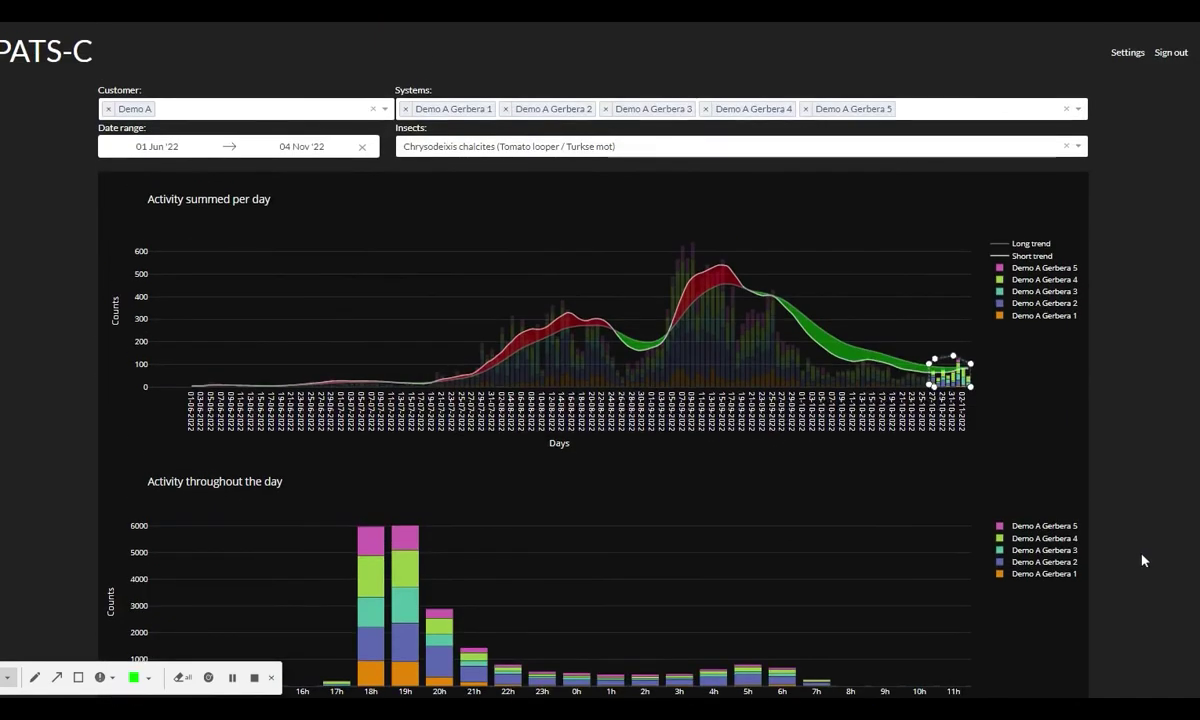